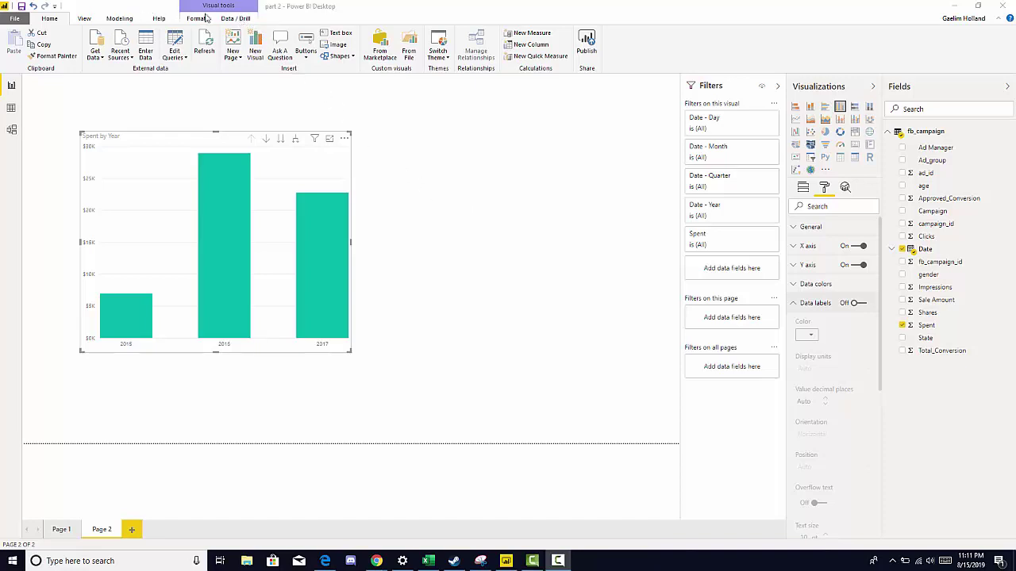
# Switch on drill-down mode for the Spent by Year chart
pyautogui.click(235, 19)
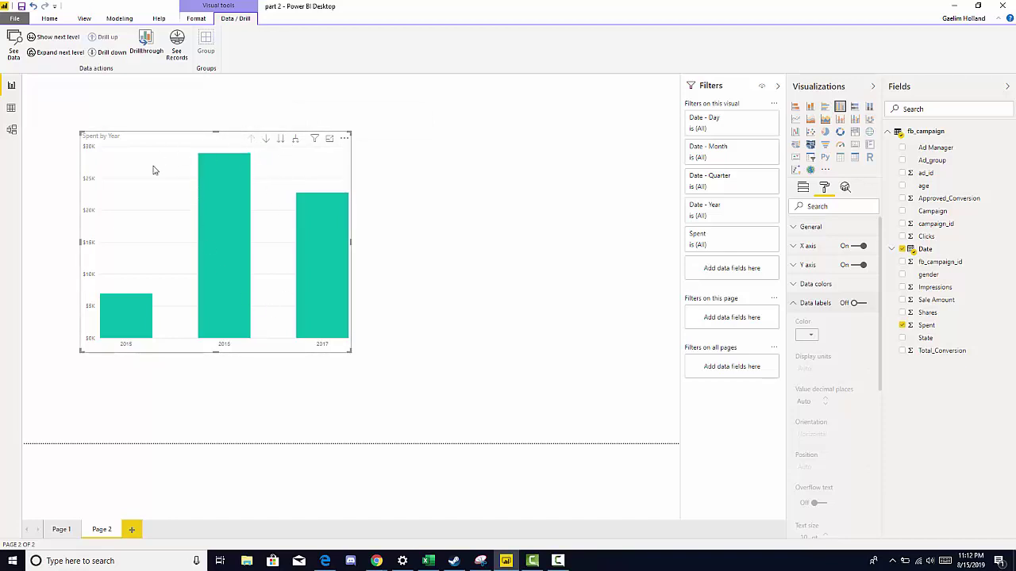
pyautogui.click(265, 139)
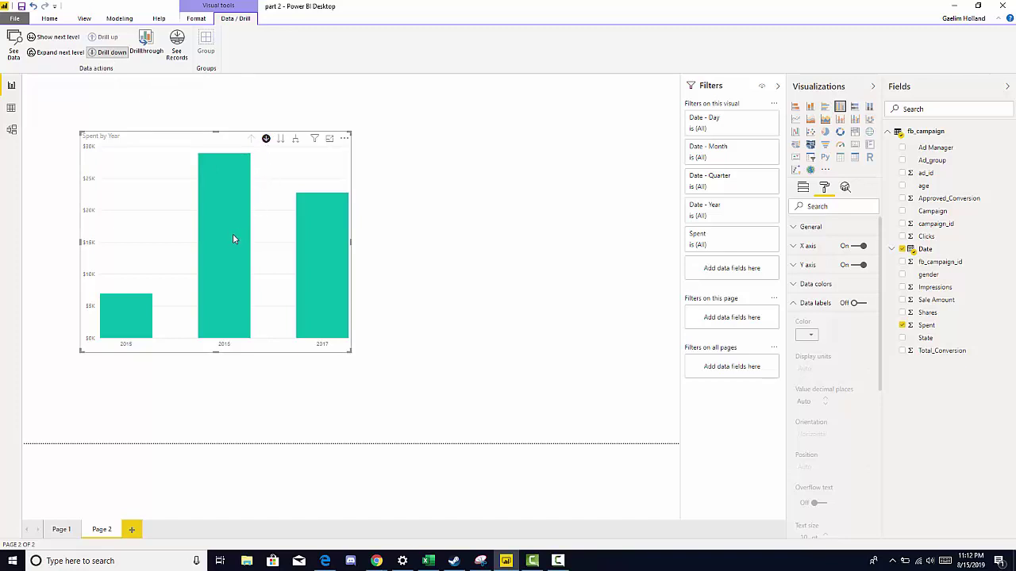
pyautogui.moveTo(233, 236)
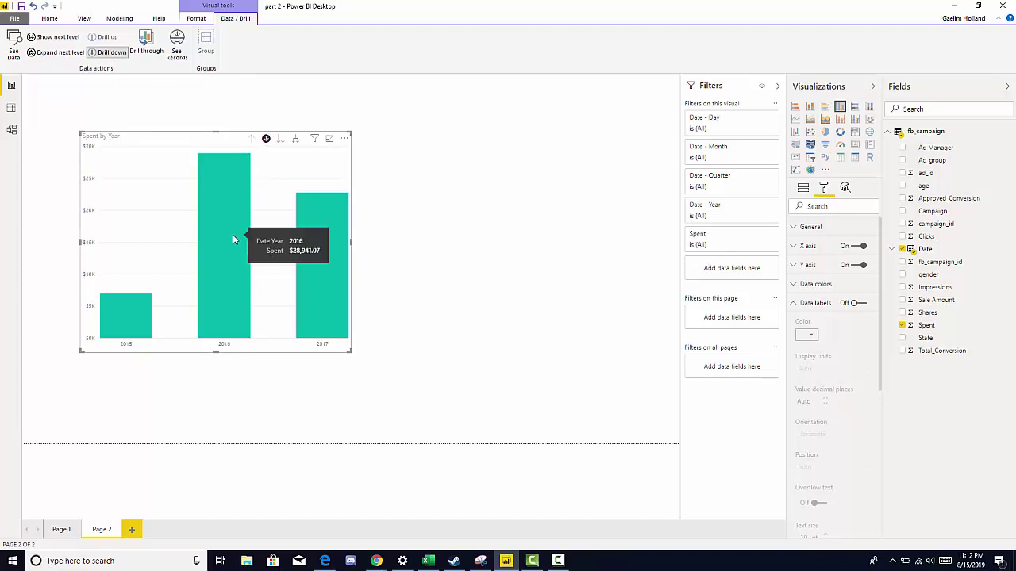
# Drill the Spent chart into 2016, then into Qtr 1 to show January, February and March
pyautogui.click(233, 234)
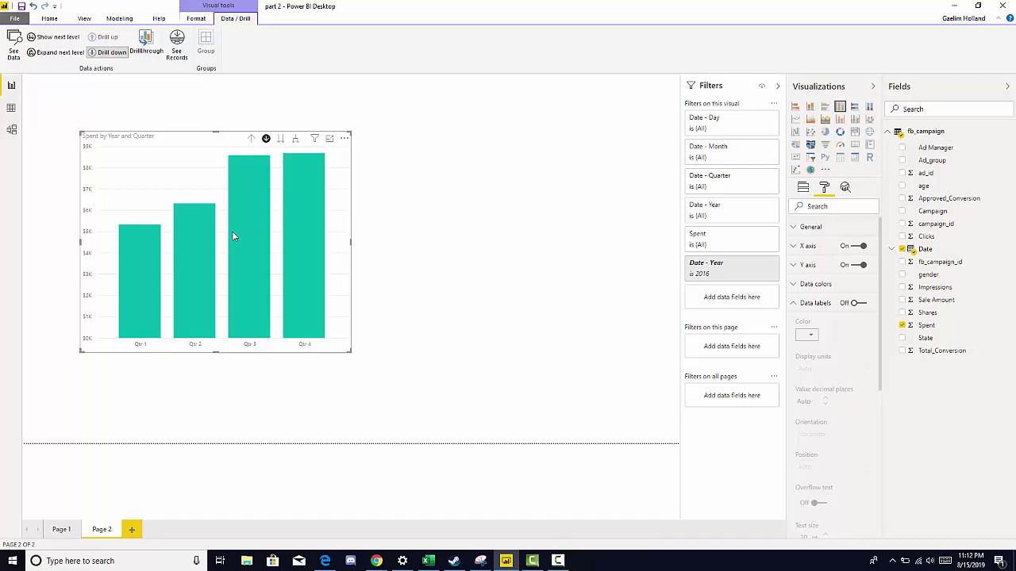
pyautogui.click(153, 278)
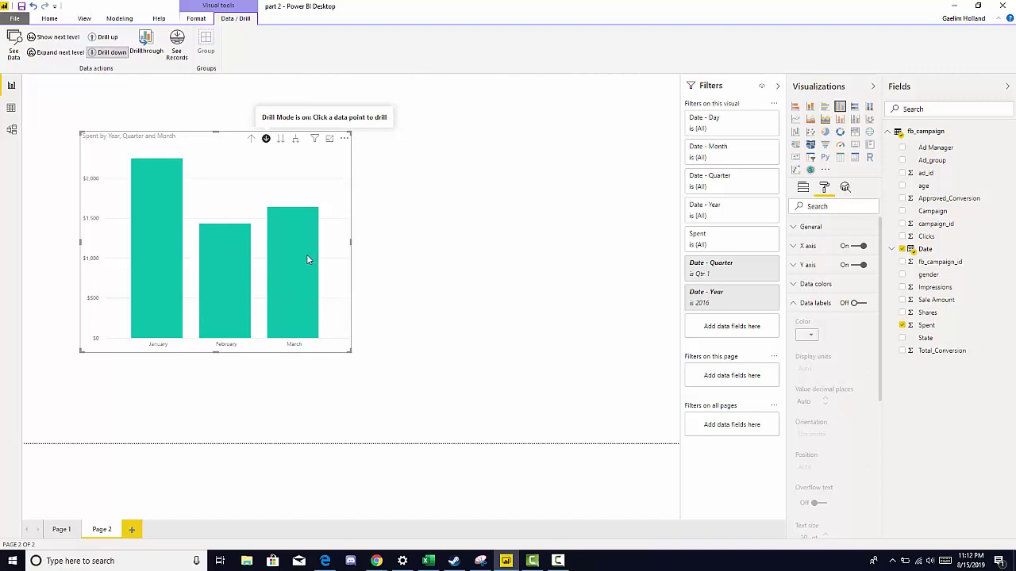
pyautogui.moveTo(292, 292)
pyautogui.moveTo(295, 257)
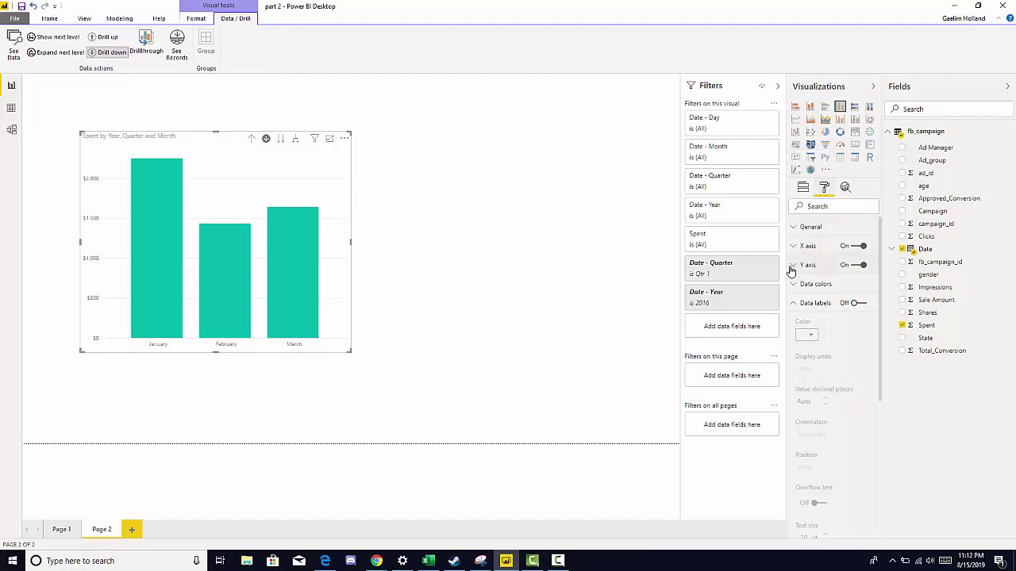
# Turn on data labels for the month bars and raise their text size from 10 to 16 pt
pyautogui.click(856, 305)
pyautogui.scroll(-4, 839, 329)
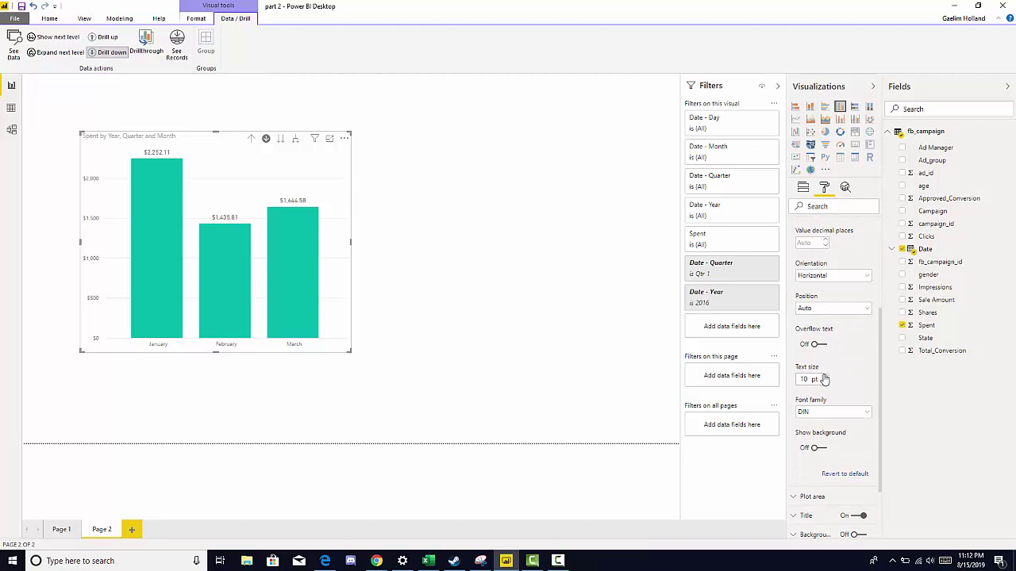
pyautogui.click(825, 377)
pyautogui.click(825, 377)
pyautogui.click(824, 377)
pyautogui.click(824, 377)
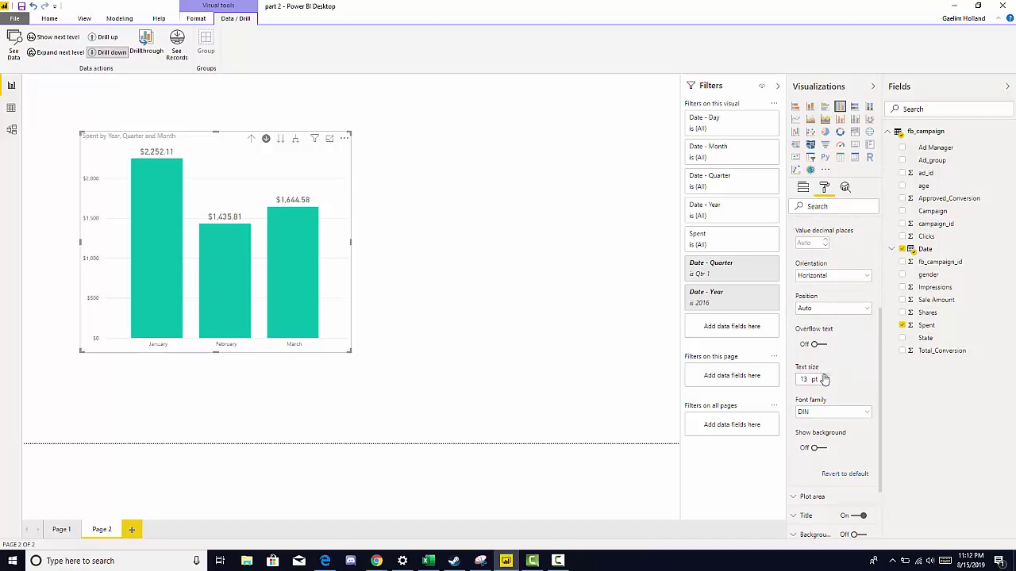
pyautogui.click(825, 377)
pyautogui.click(825, 377)
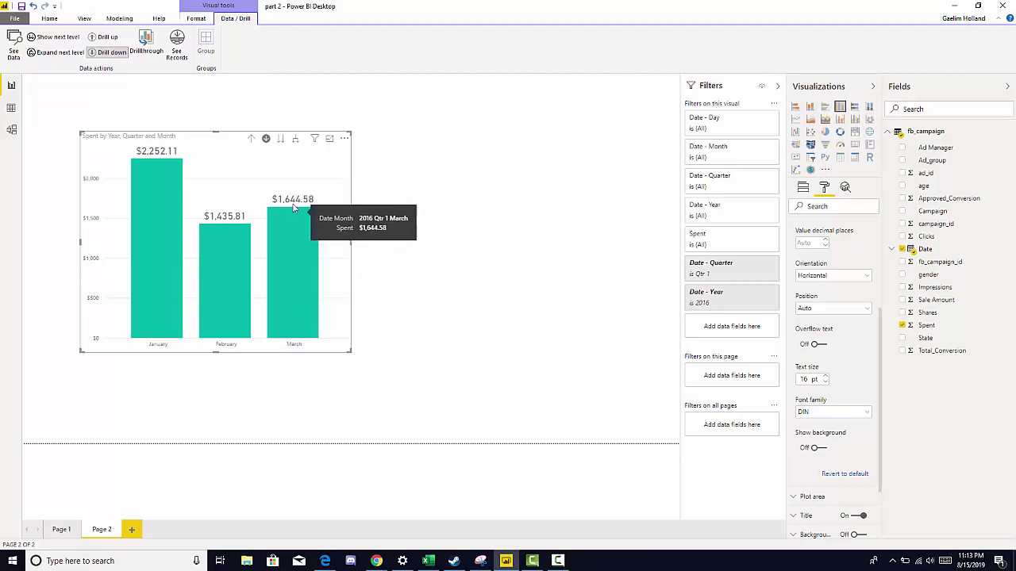
# Drill back up to yearly totals, turn off drill mode, and expand the chart to year, quarter and month
pyautogui.click(251, 140)
pyautogui.click(251, 141)
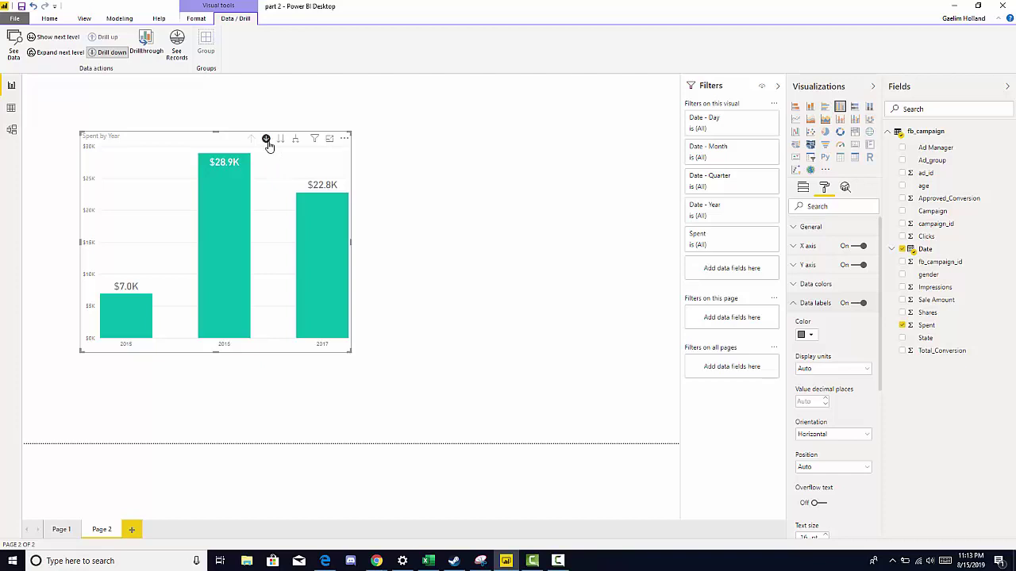
pyautogui.click(268, 142)
pyautogui.click(294, 141)
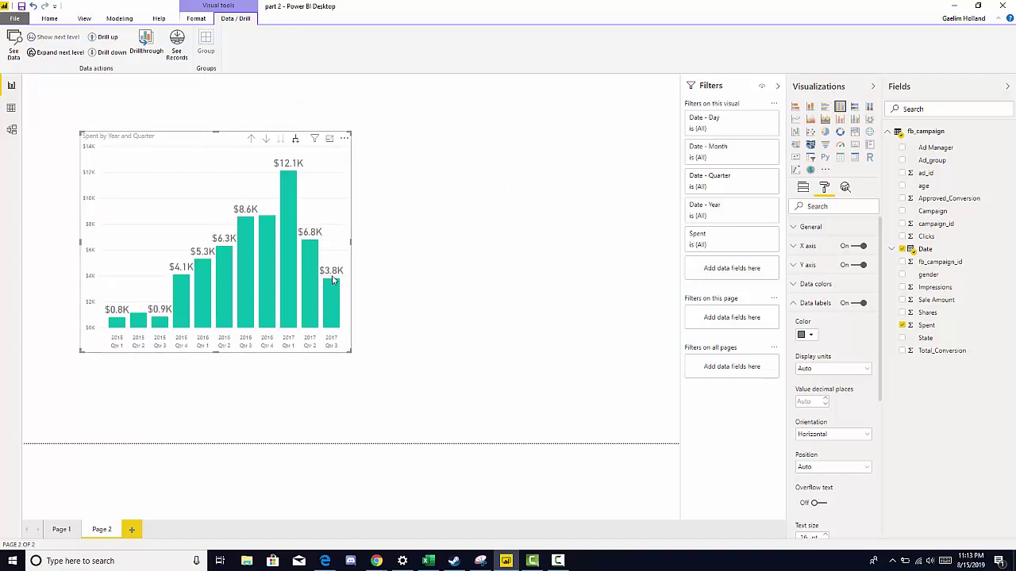
pyautogui.click(295, 140)
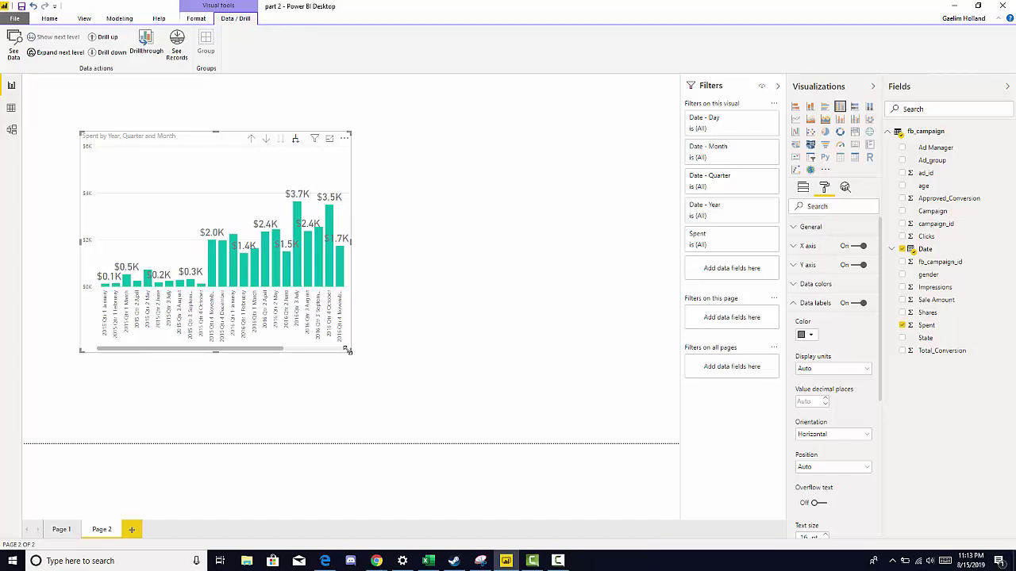
# Enlarge the Spent chart on the page so all monthly bars from 2015 to July 2017 fit
pyautogui.moveTo(347, 350); pyautogui.dragTo(548, 395)
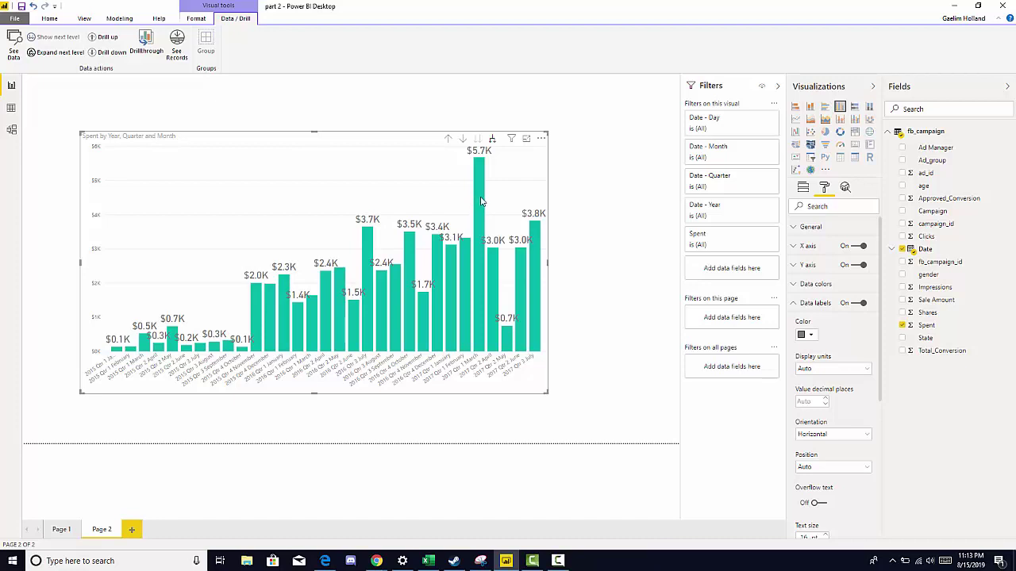
pyautogui.moveTo(481, 201)
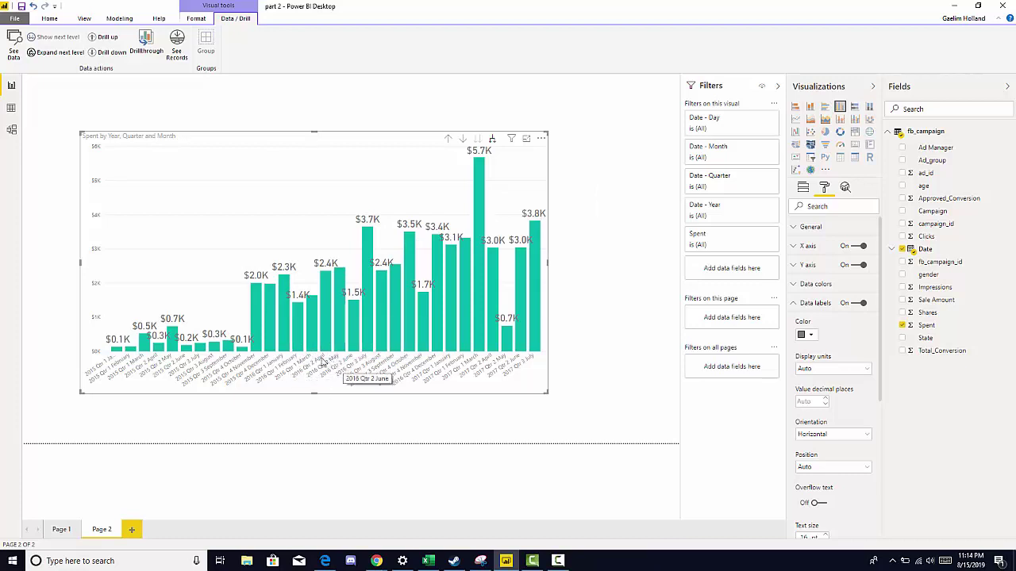
pyautogui.moveTo(307, 348)
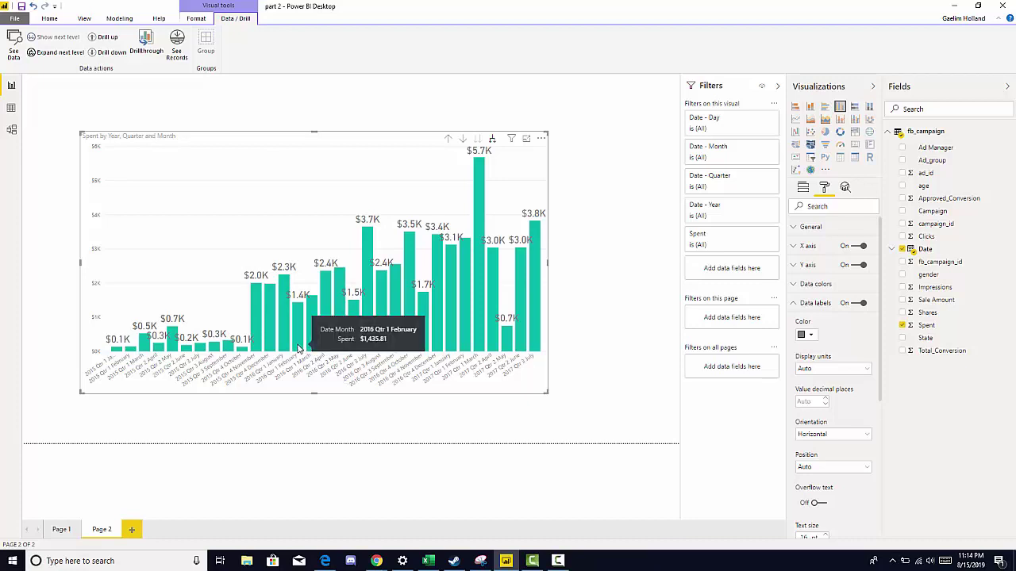
# Drill up to the yearly totals ($7.0K, $28.9K, $22.8K) and shrink the chart
pyautogui.click(449, 143)
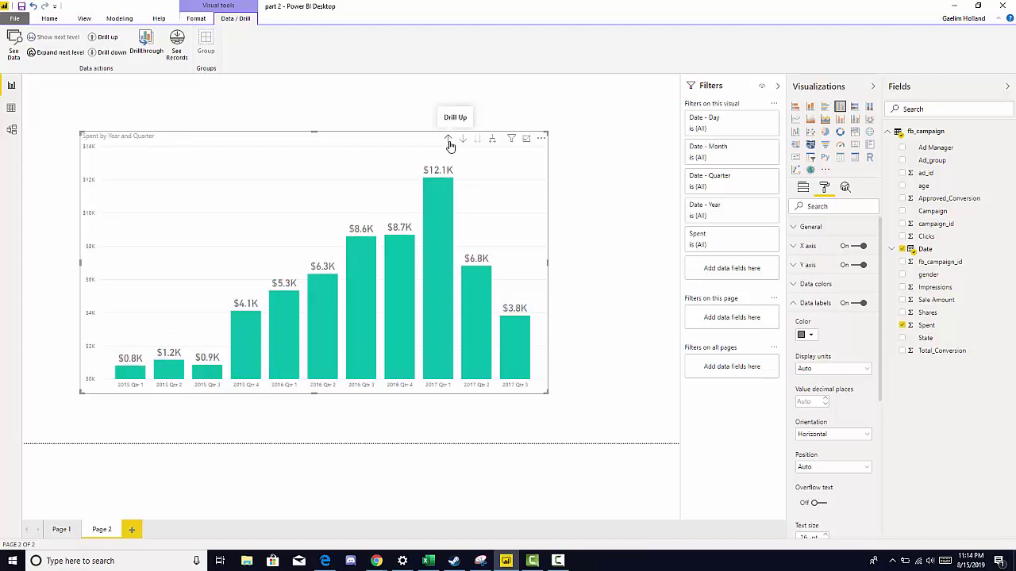
pyautogui.click(449, 144)
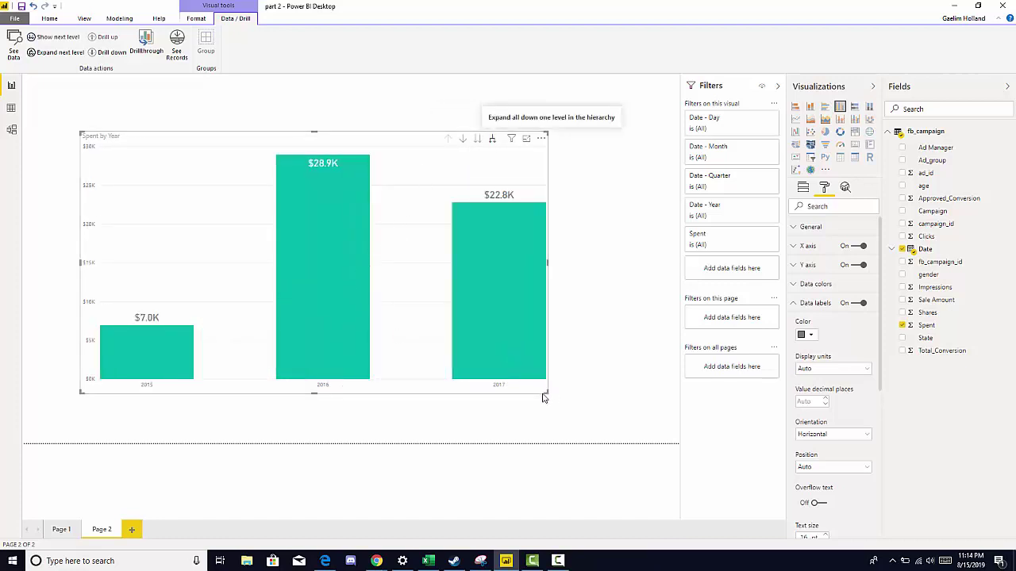
pyautogui.moveTo(547, 393); pyautogui.dragTo(383, 361)
pyautogui.click(393, 373)
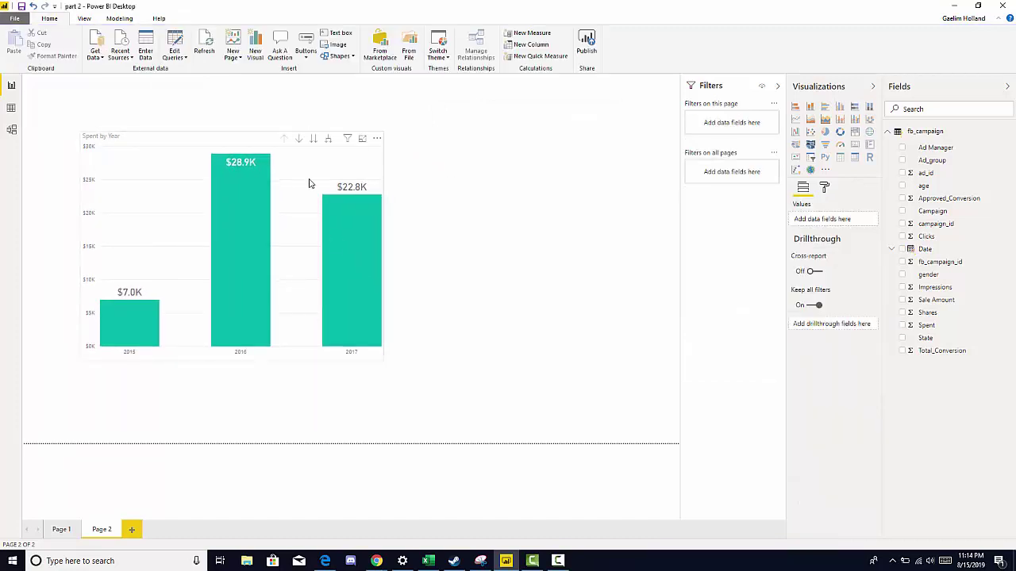
pyautogui.click(314, 140)
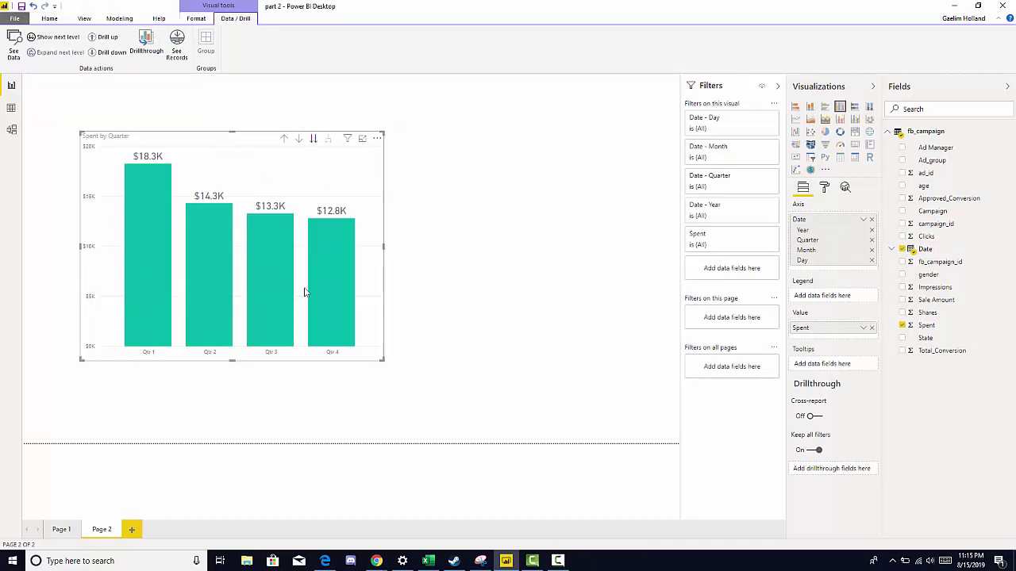
pyautogui.moveTo(337, 317)
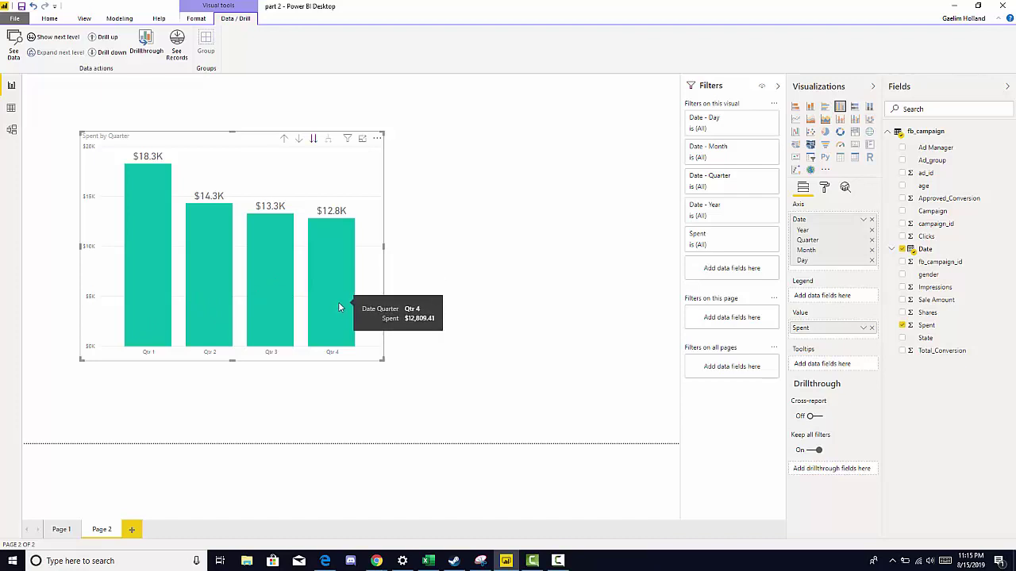
pyautogui.click(313, 140)
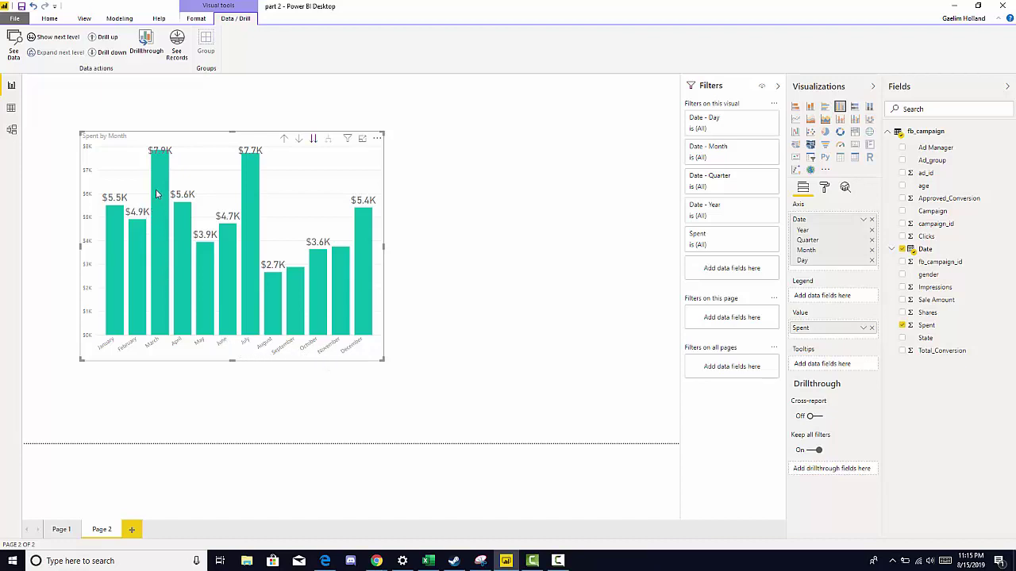
pyautogui.moveTo(167, 159)
pyautogui.click(284, 139)
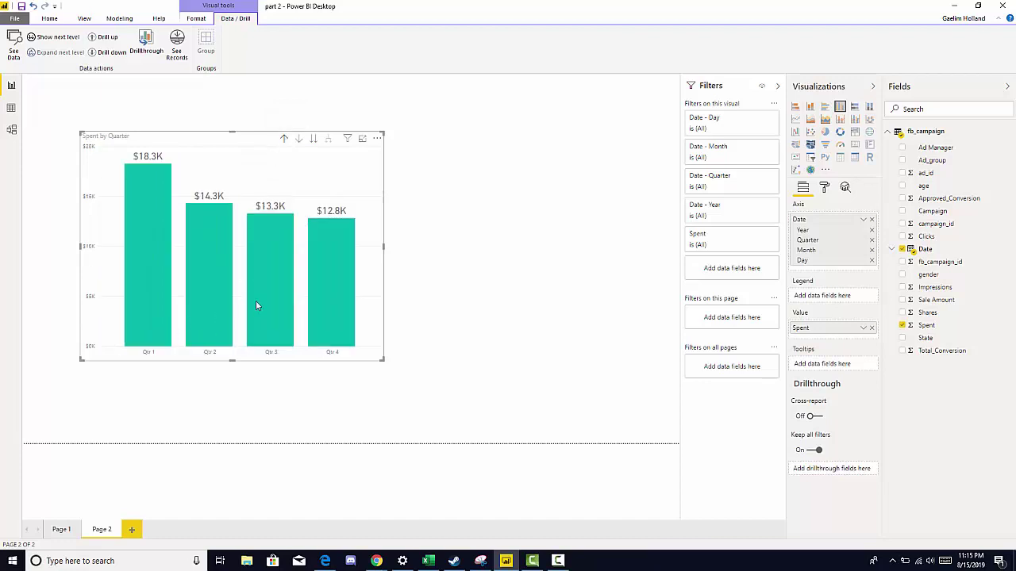
pyautogui.click(284, 140)
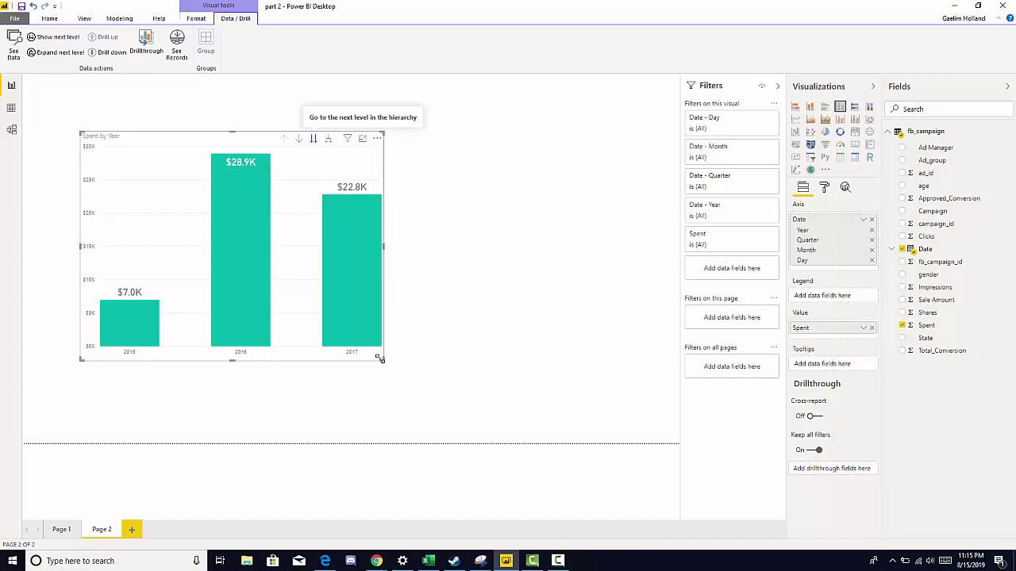
# Shift the chart slightly left and expand it to quarterly bars, 2015 Qtr 1 through 2017 Qtr 3
pyautogui.moveTo(382, 361); pyautogui.dragTo(314, 362)
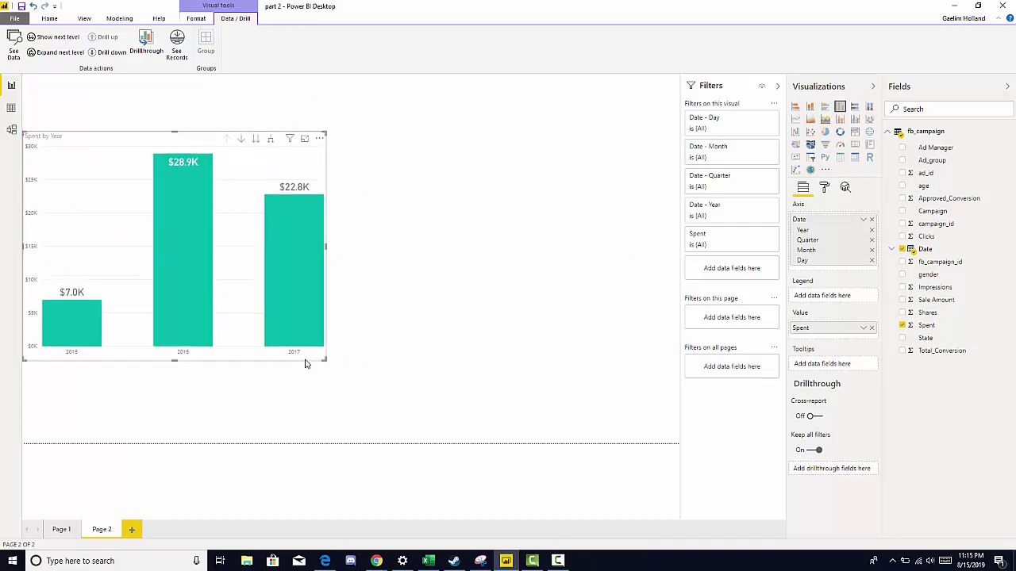
pyautogui.moveTo(249, 204); pyautogui.dragTo(273, 195)
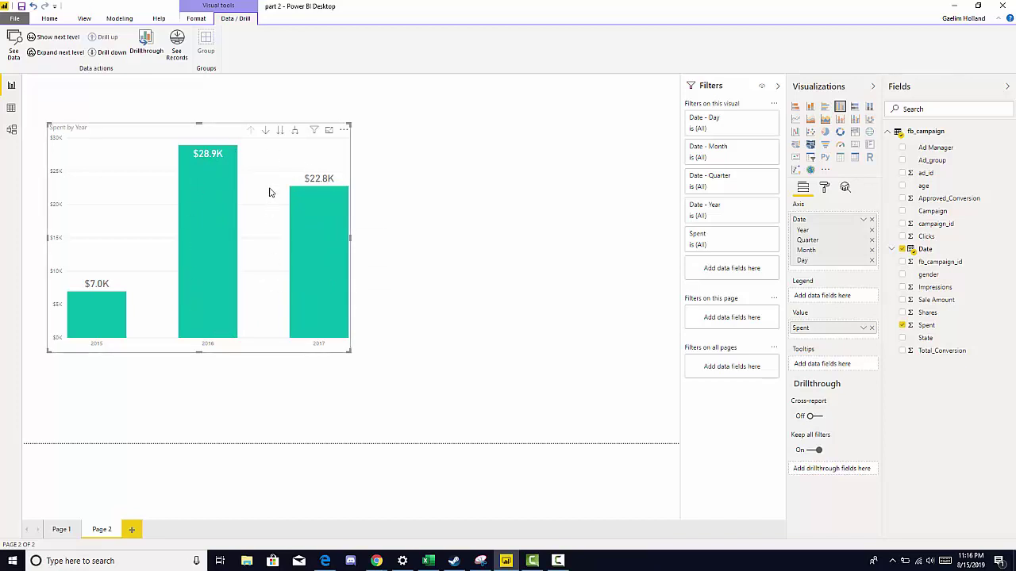
pyautogui.click(294, 130)
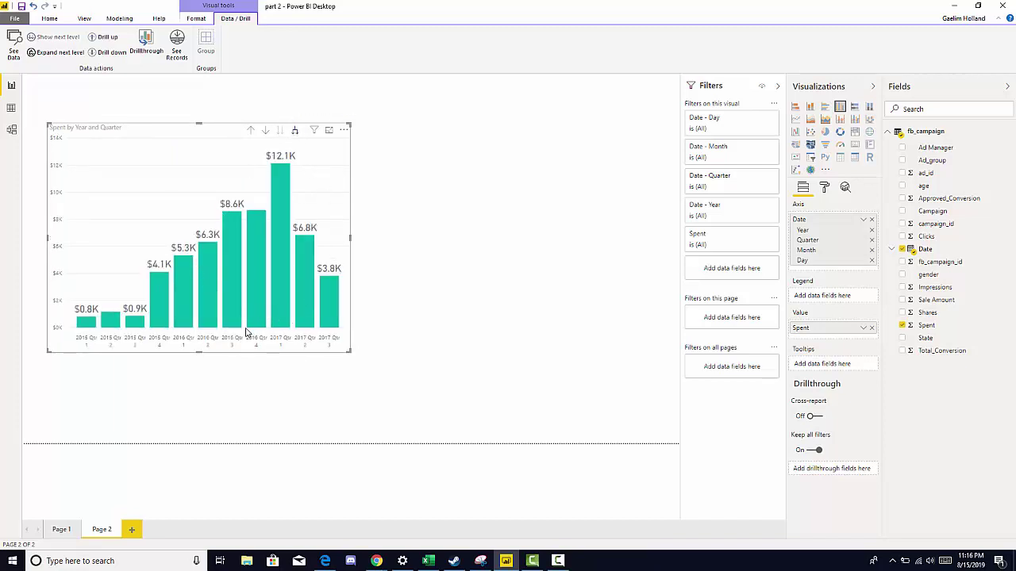
pyautogui.click(249, 131)
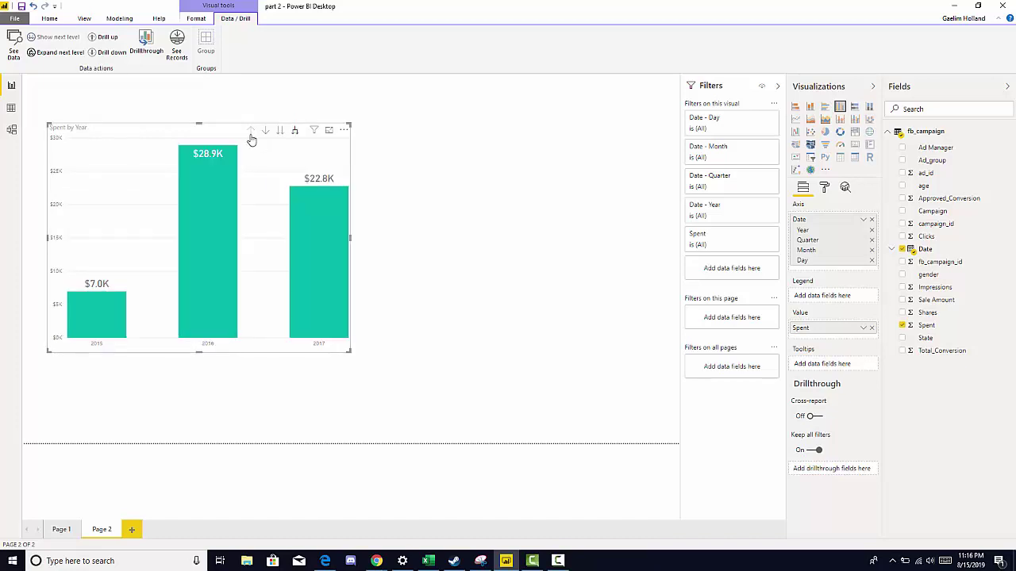
pyautogui.click(295, 130)
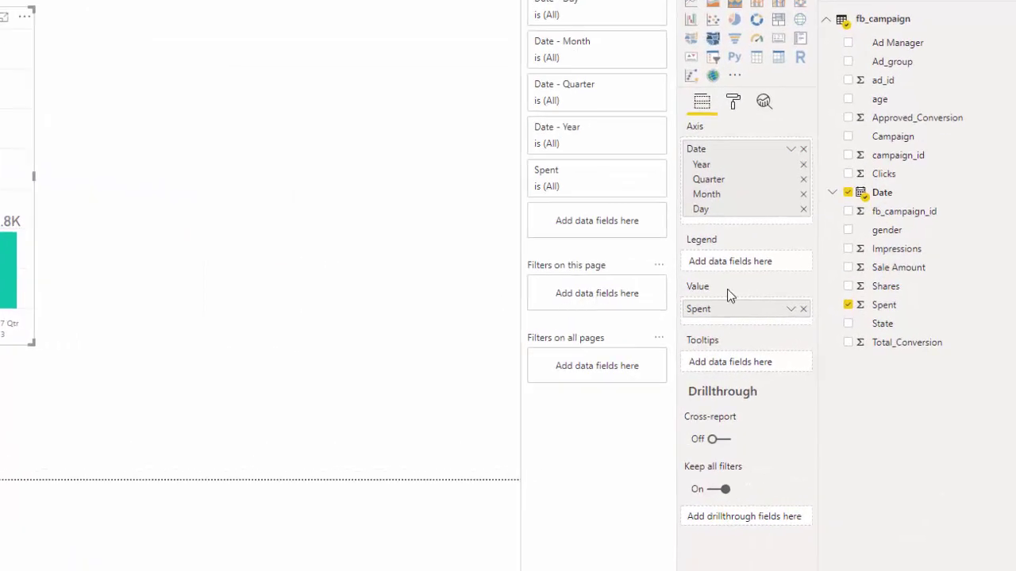
# Change Spent's aggregation to Average and show yearly averages ($19.07, $79.07, $111.24), resizing the chart
pyautogui.click(790, 311)
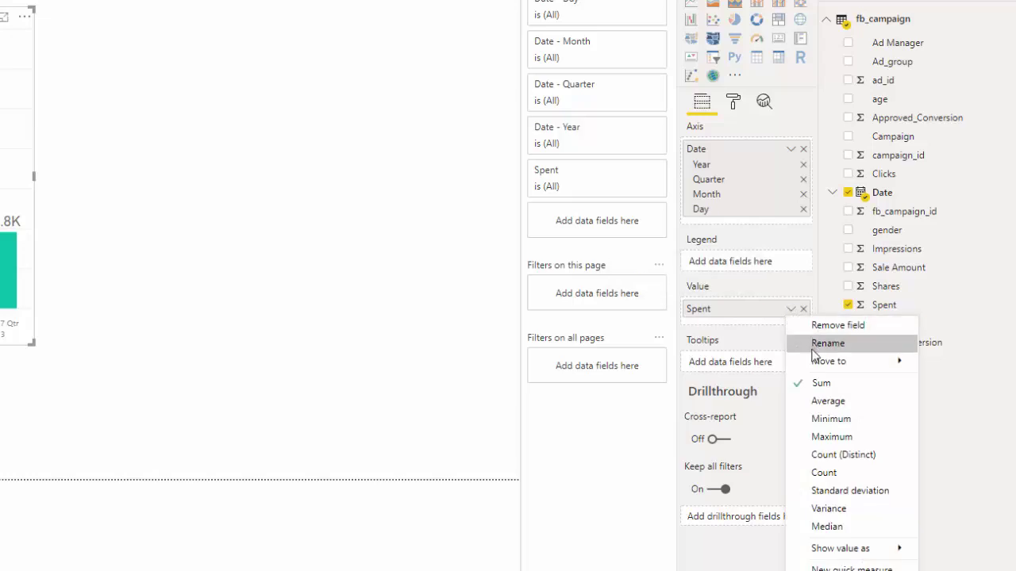
pyautogui.click(829, 401)
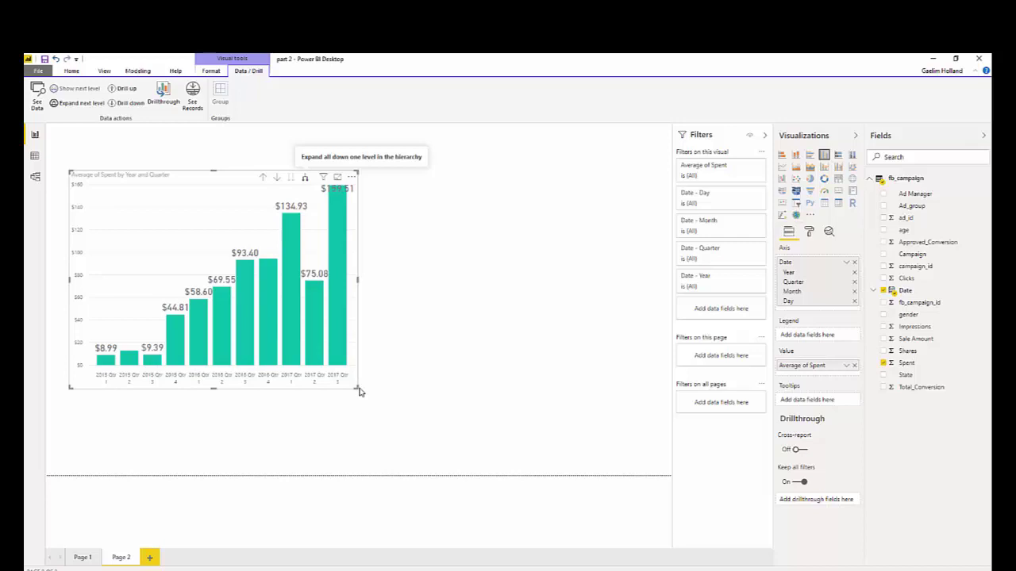
pyautogui.moveTo(357, 388); pyautogui.dragTo(419, 409)
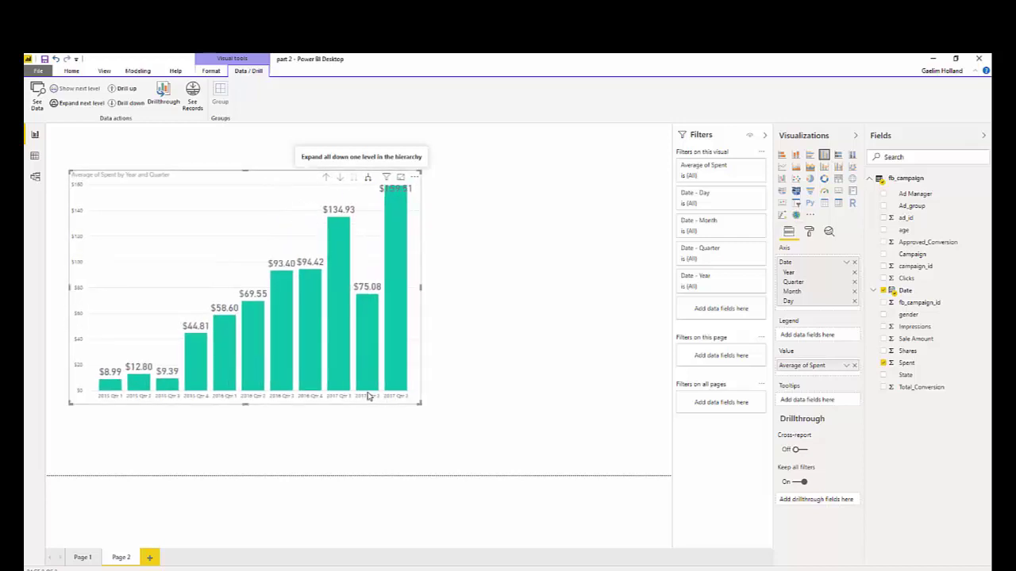
pyautogui.click(368, 176)
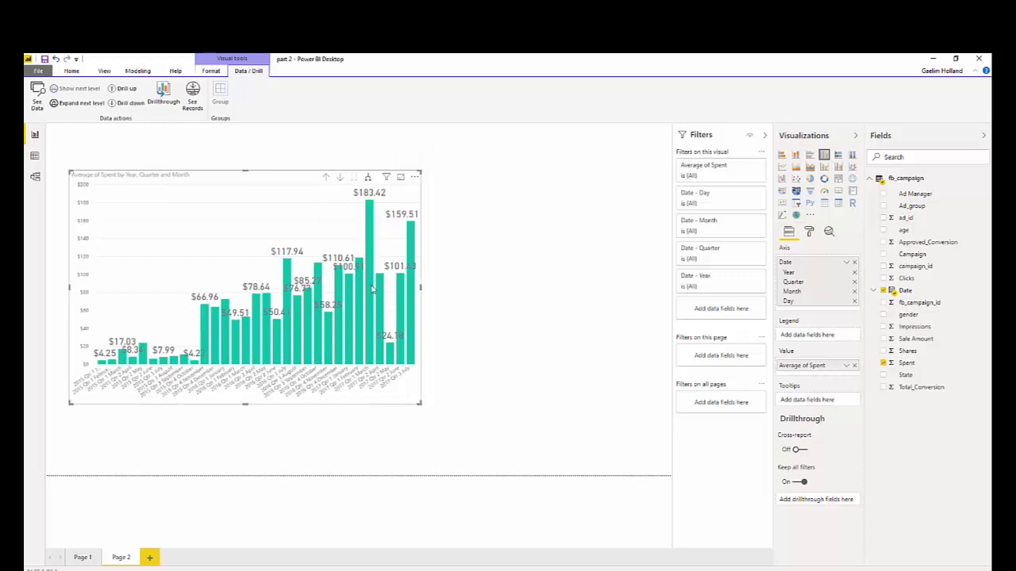
pyautogui.moveTo(369, 337)
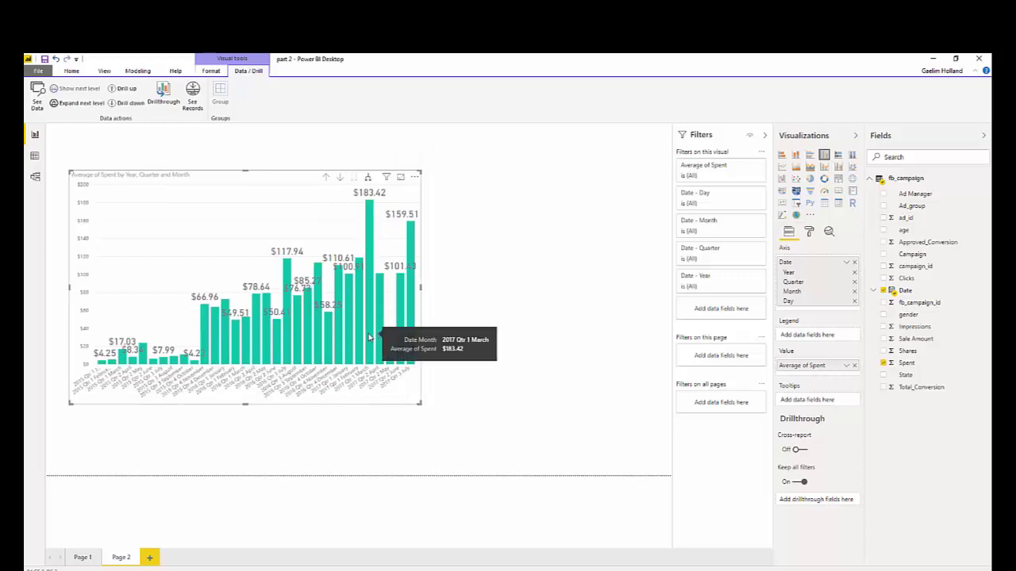
pyautogui.click(326, 181)
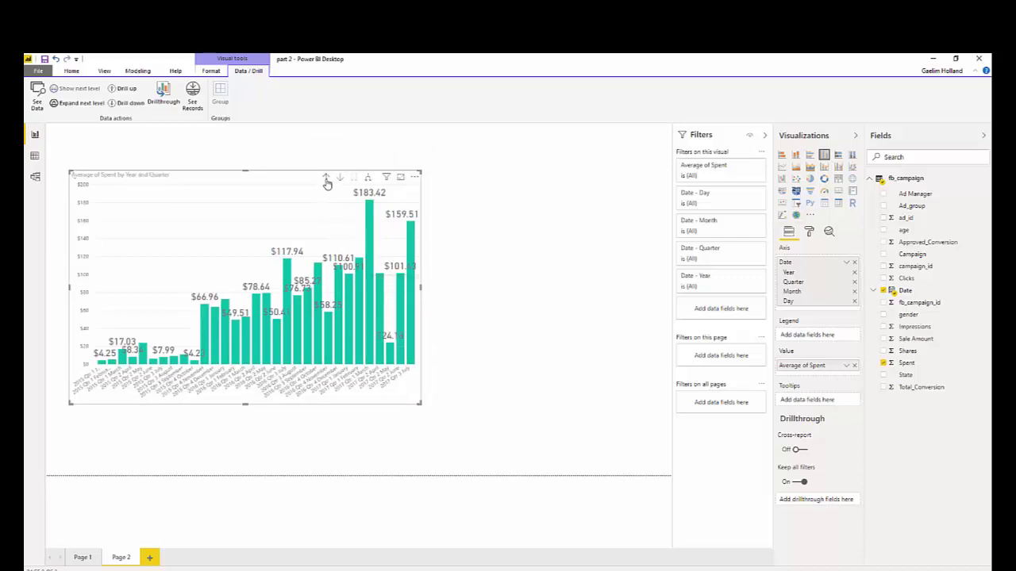
pyautogui.click(326, 181)
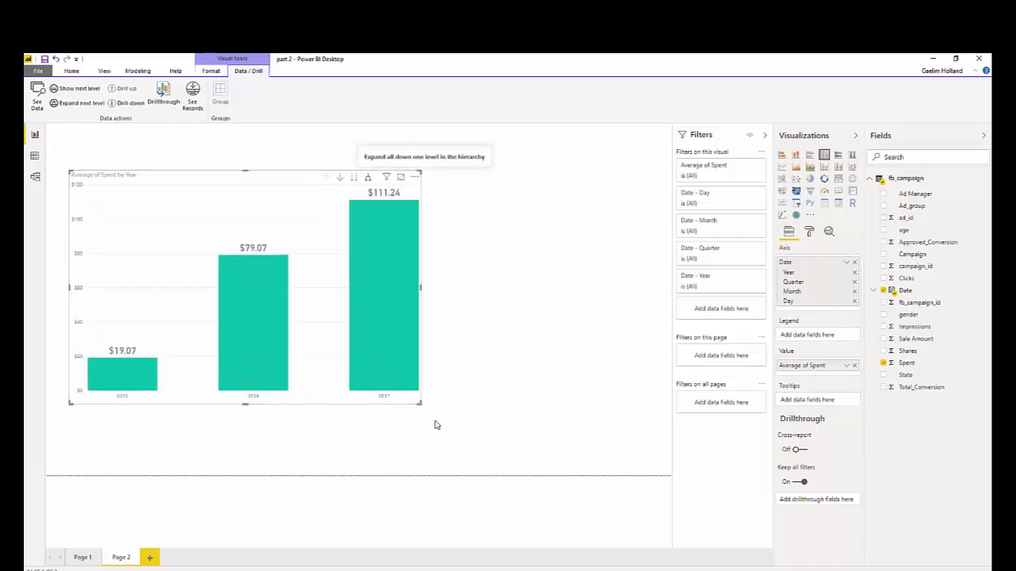
pyautogui.moveTo(421, 403); pyautogui.dragTo(287, 396)
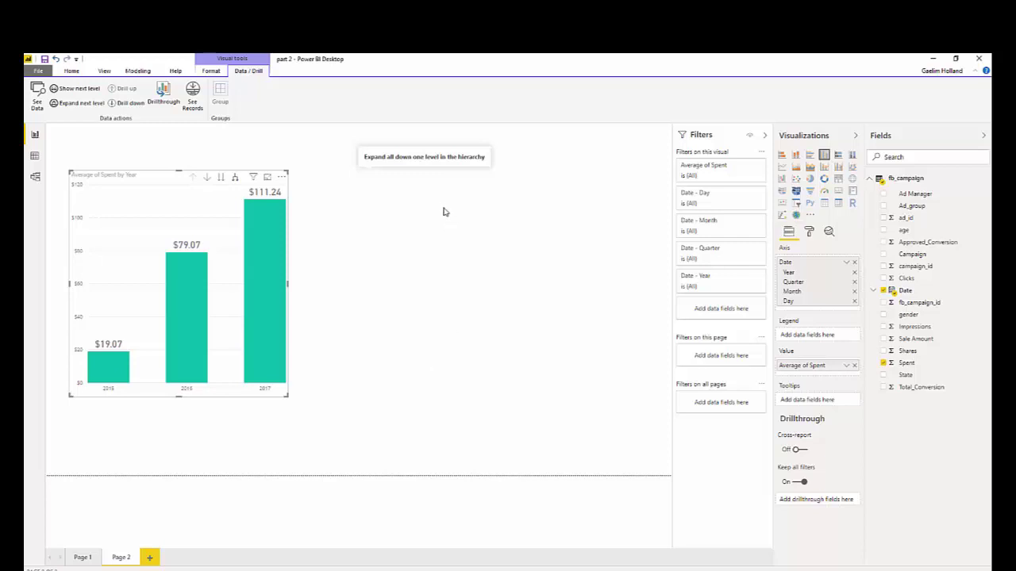
# Deselect the chart and bring up the context menu for the Campaign field
pyautogui.click(503, 243)
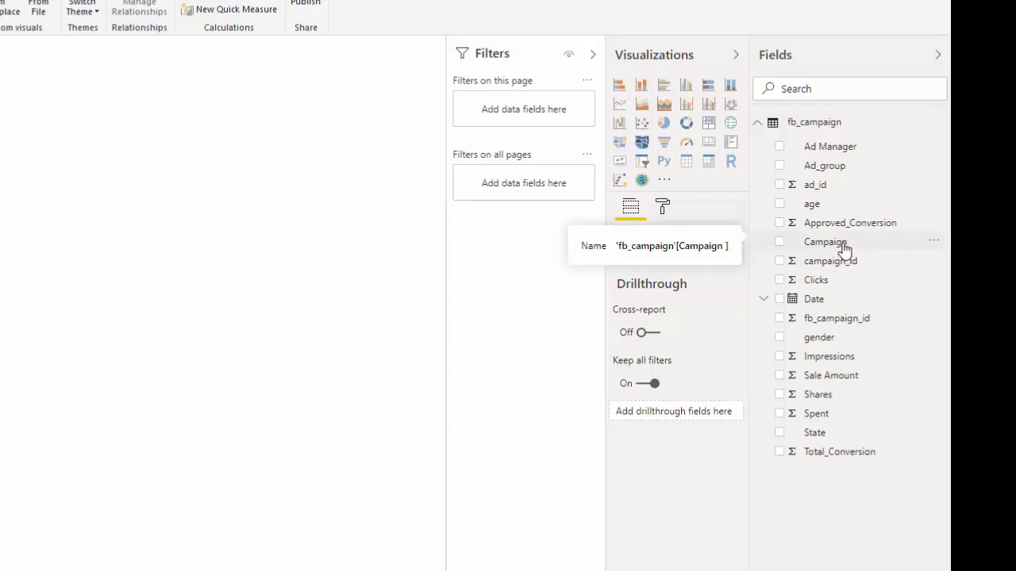
pyautogui.rightClick(843, 248)
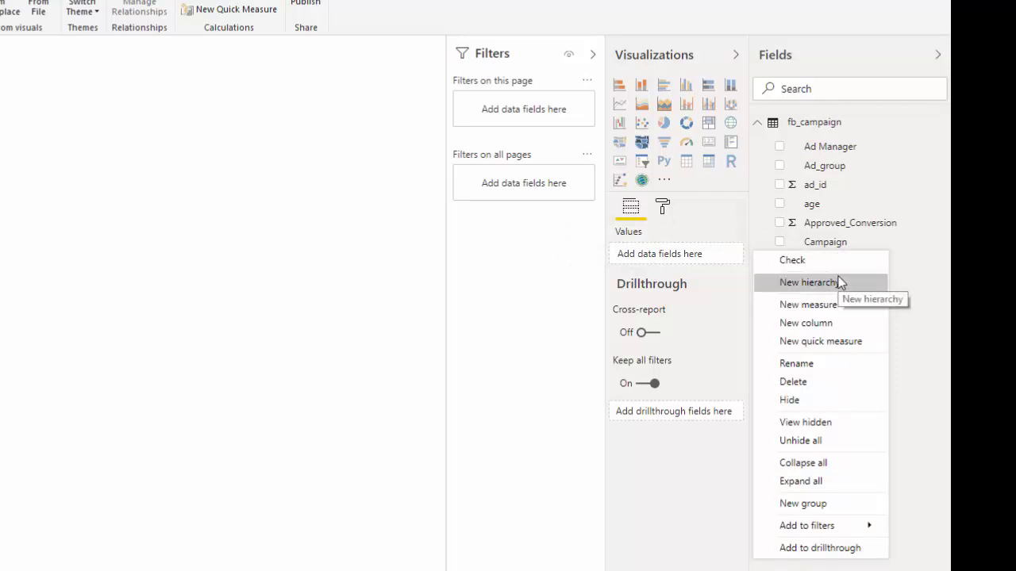
# Create a Campaign Hierarchy from Campaign, adding Ad_group and Ad Manager as its next levels
pyautogui.click(837, 276)
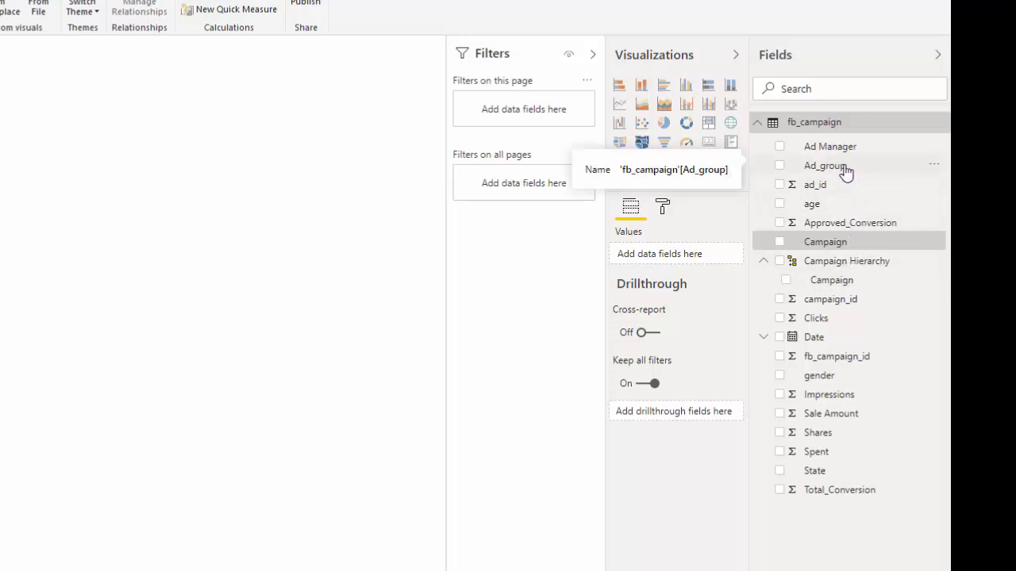
pyautogui.moveTo(845, 173); pyautogui.dragTo(846, 267)
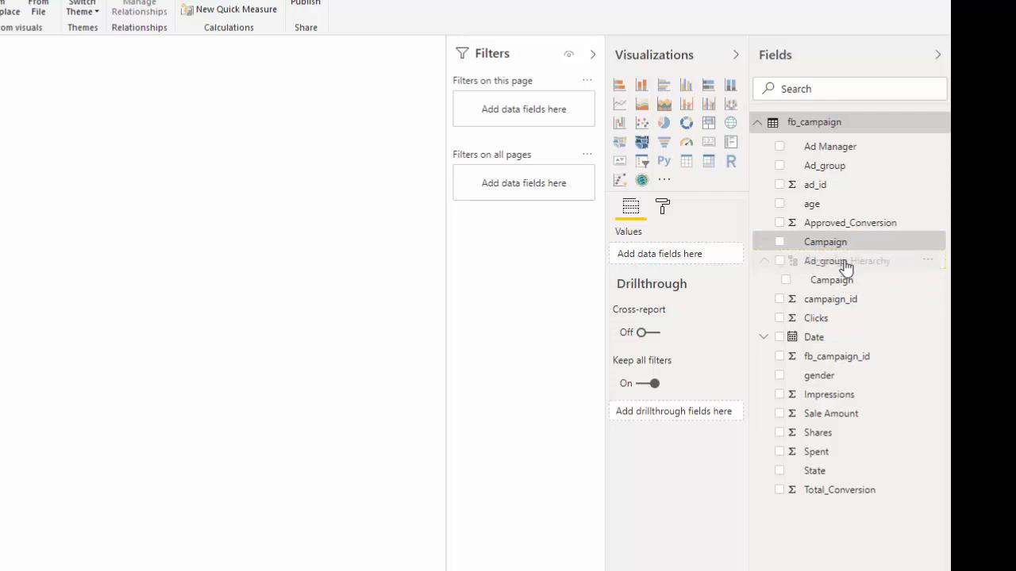
pyautogui.moveTo(846, 267); pyautogui.dragTo(844, 271)
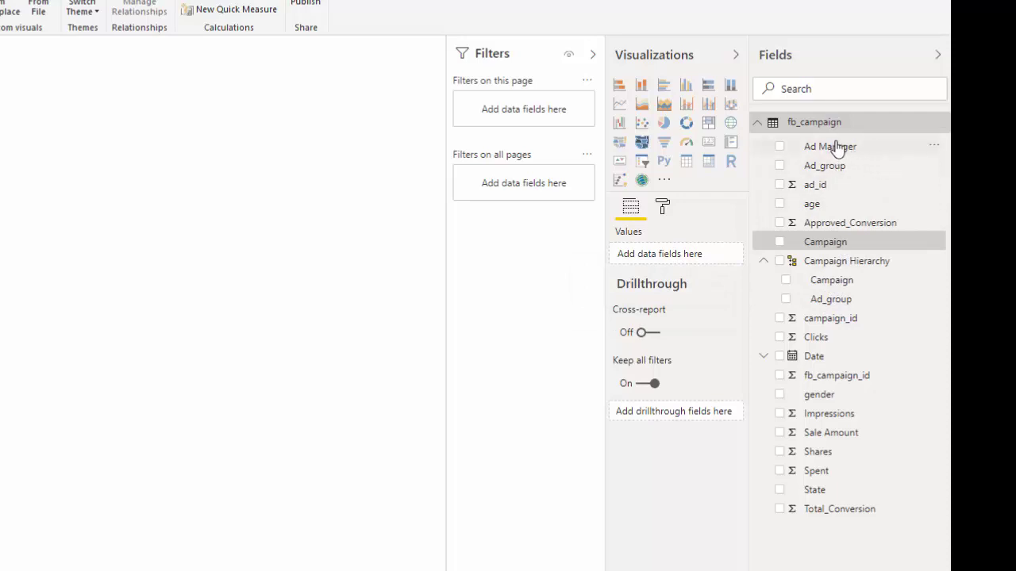
pyautogui.moveTo(835, 146); pyautogui.dragTo(861, 270)
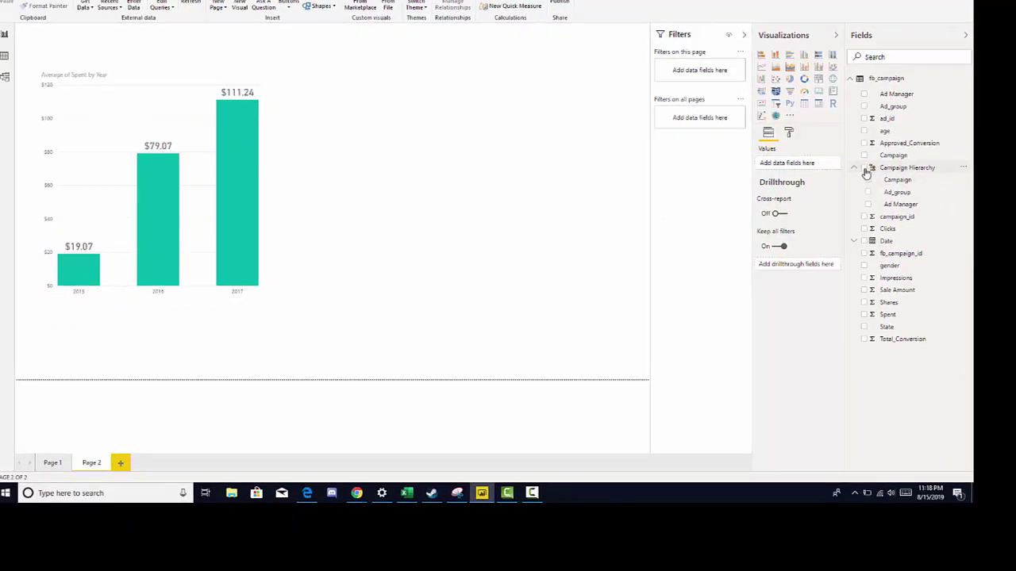
# Place a Campaign Hierarchy table beside the average Spent chart, enlarge it, and convert it to a matrix
pyautogui.moveTo(866, 173); pyautogui.dragTo(805, 168)
pyautogui.moveTo(181, 335); pyautogui.dragTo(498, 104)
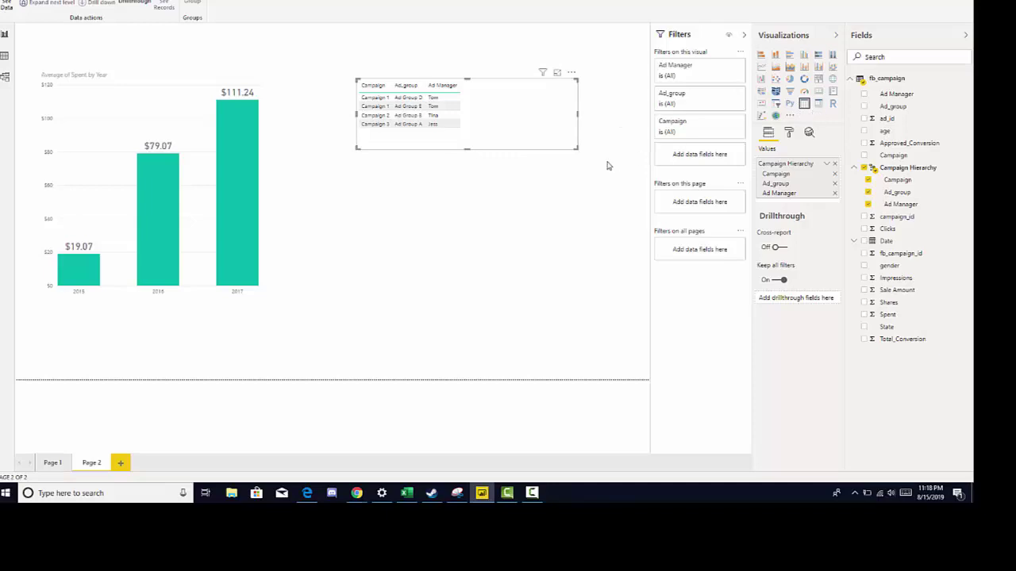
pyautogui.moveTo(575, 151); pyautogui.dragTo(585, 188)
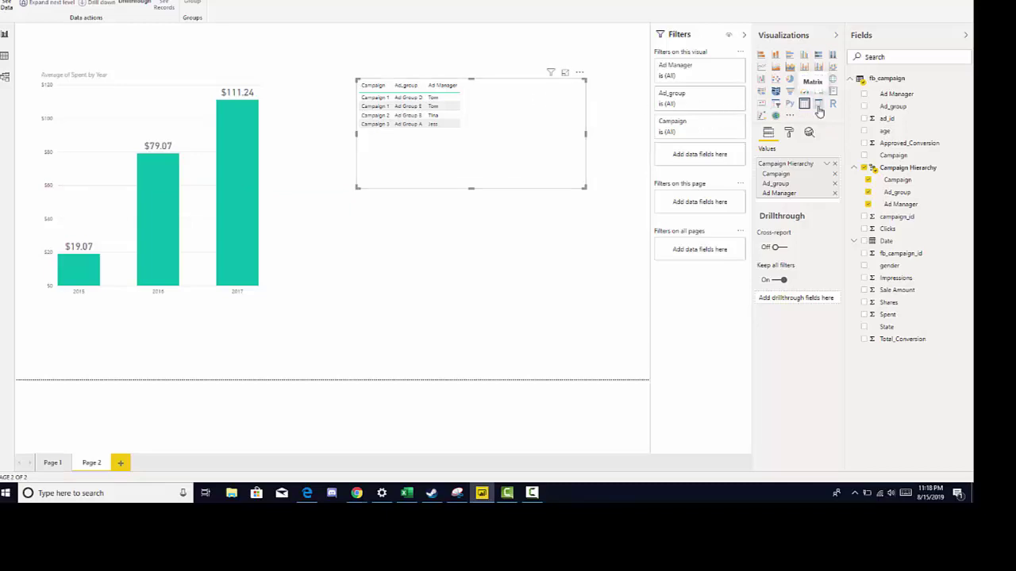
pyautogui.click(818, 106)
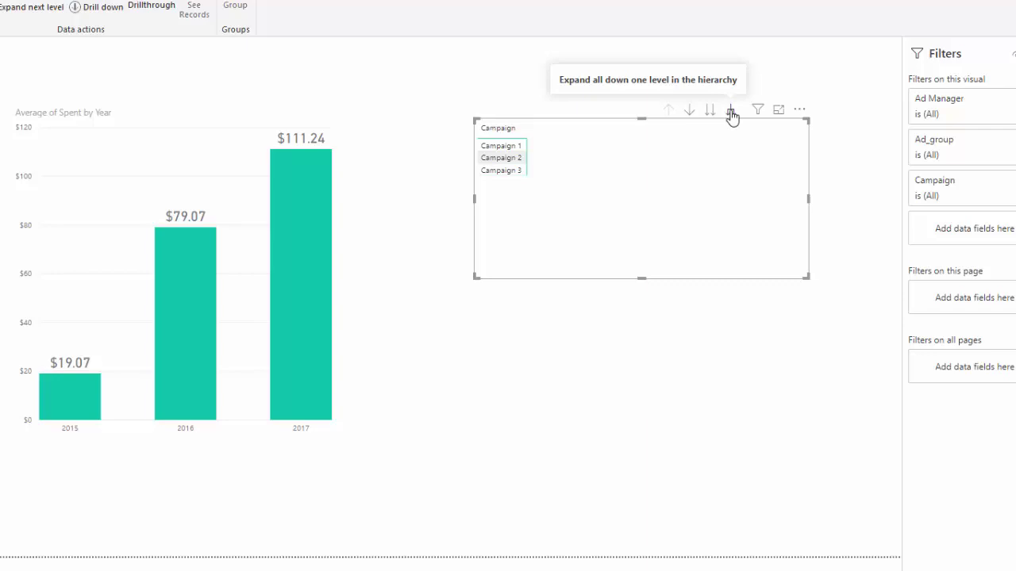
# Expand the matrix two levels to show ad groups and ad managers, and make it taller
pyautogui.click(731, 113)
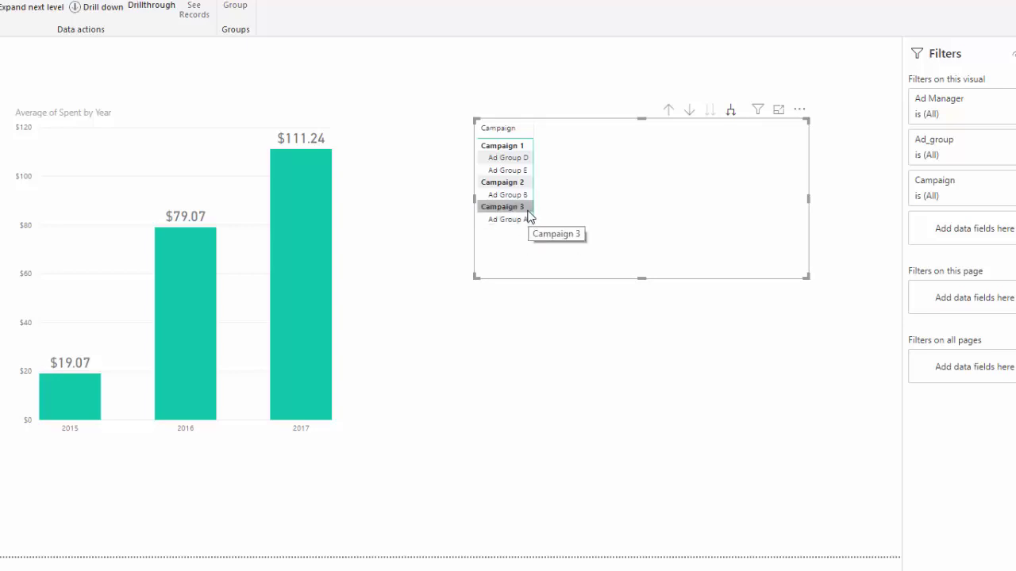
pyautogui.click(730, 113)
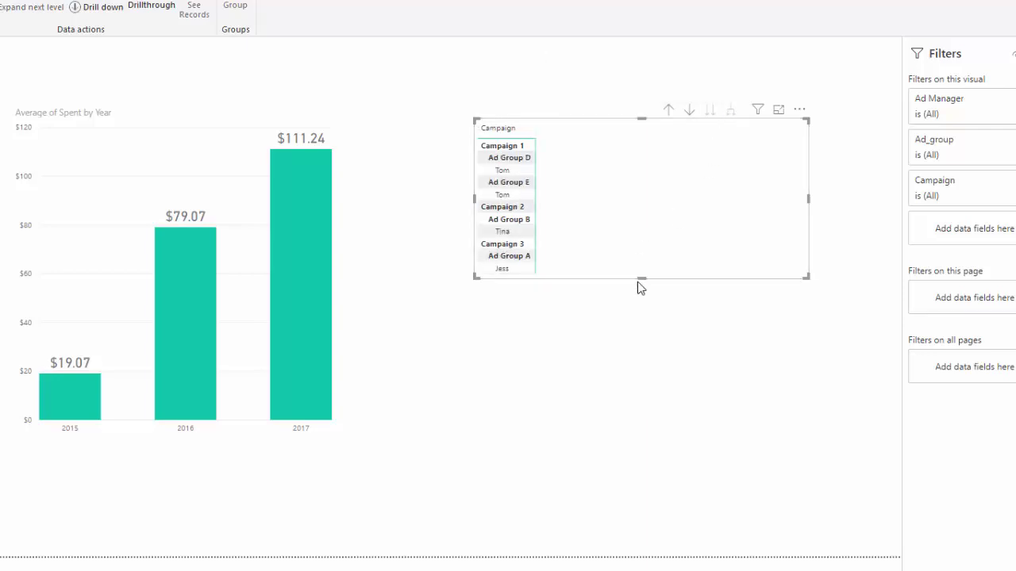
pyautogui.moveTo(640, 279); pyautogui.dragTo(635, 315)
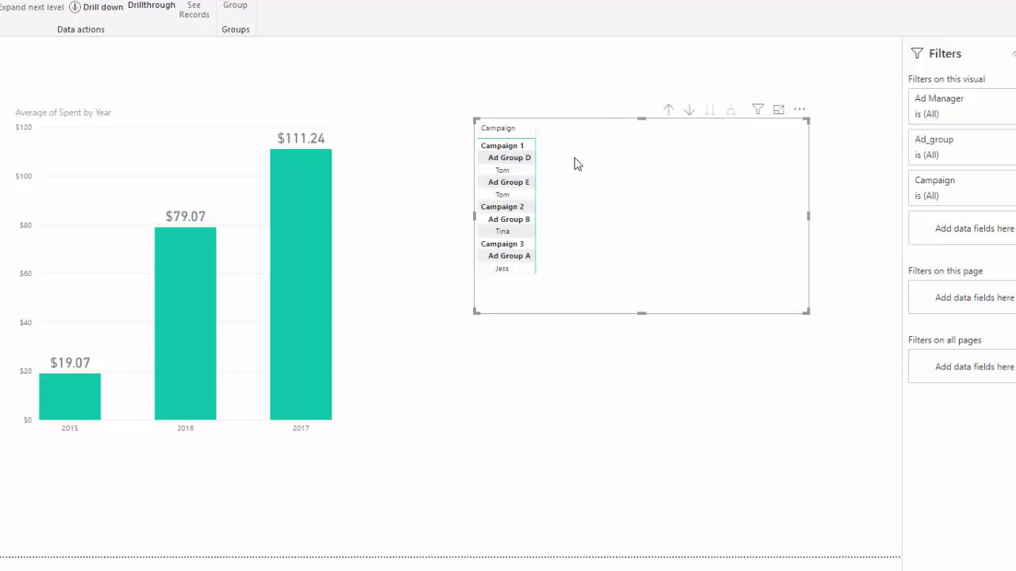
# Delete the matrix and move Ad Manager above Campaign in the Campaign Hierarchy
pyautogui.press('Delete')
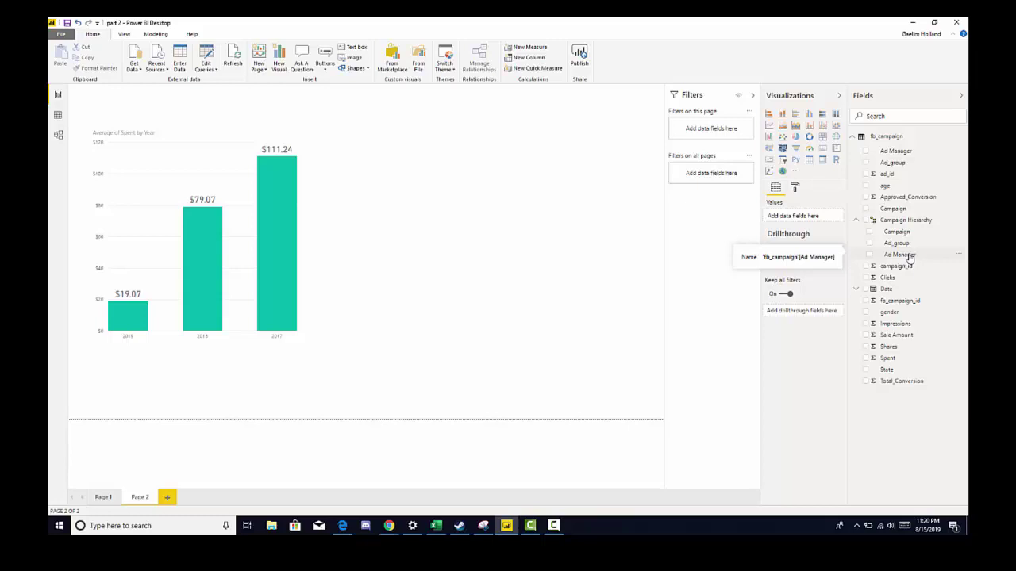
pyautogui.moveTo(909, 257); pyautogui.dragTo(911, 231)
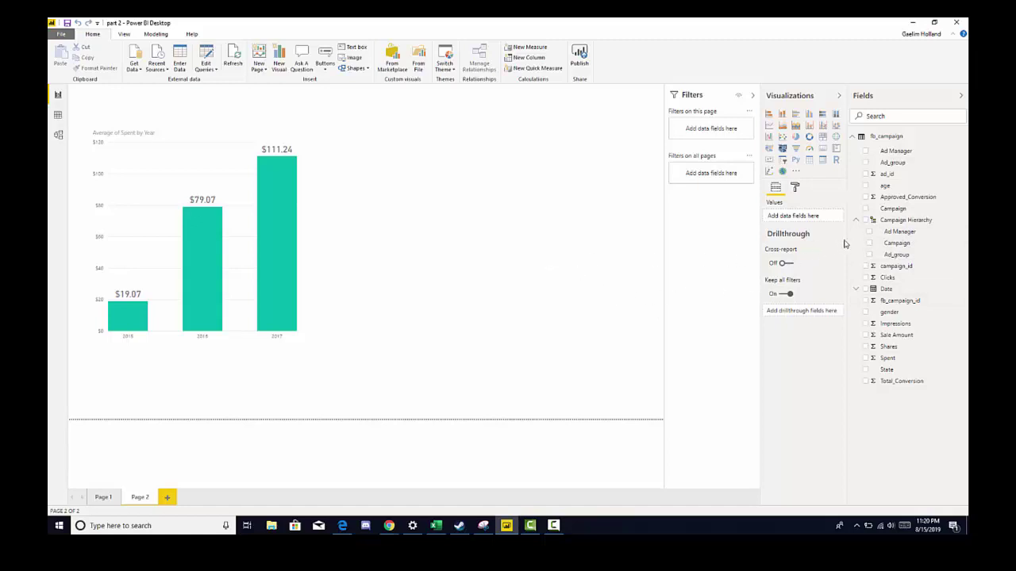
# Add the reordered Campaign Hierarchy beside the chart as a matrix listing three ad managers, and make it taller
pyautogui.click(869, 222)
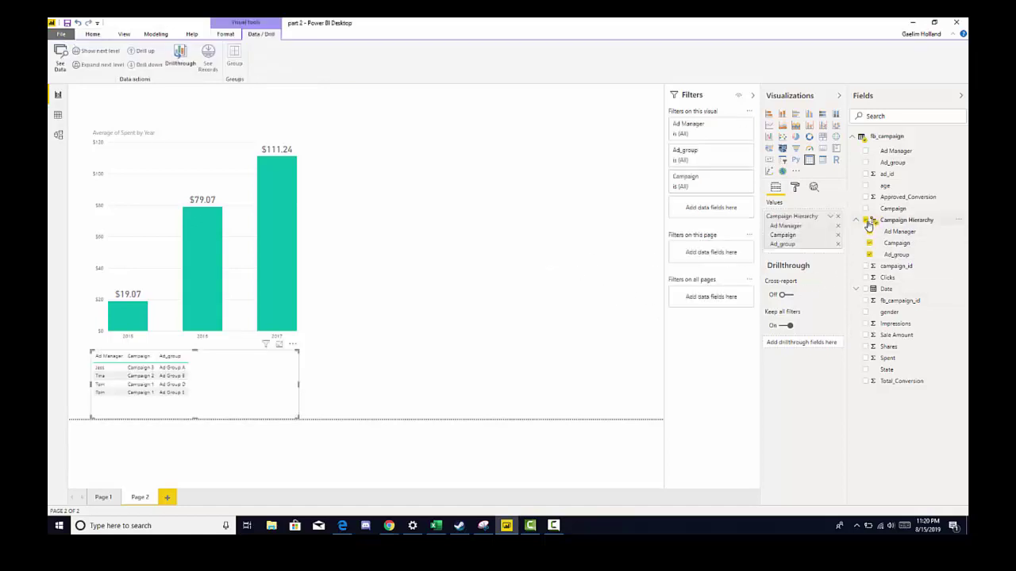
pyautogui.moveTo(283, 365); pyautogui.dragTo(512, 139)
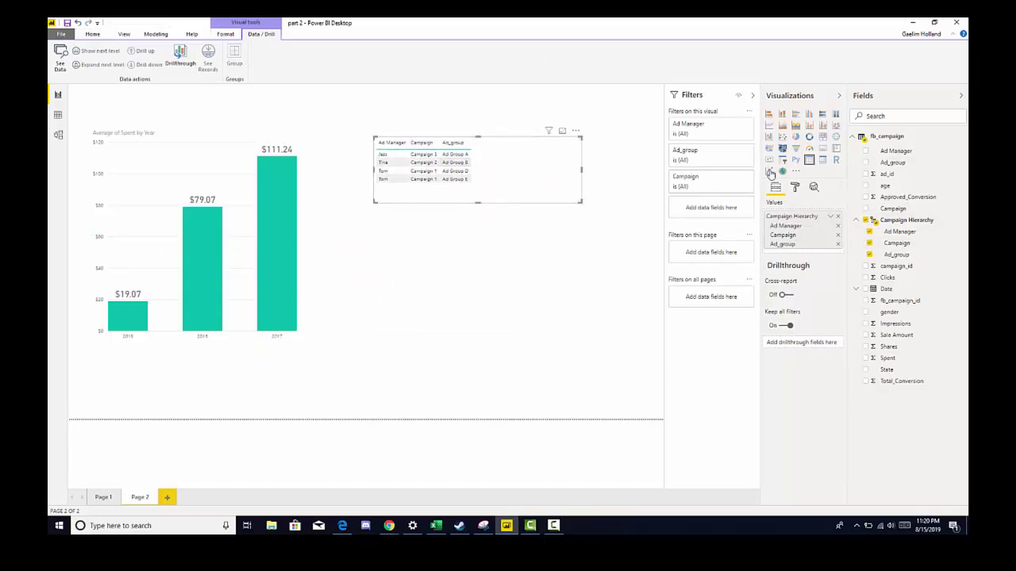
pyautogui.click(823, 161)
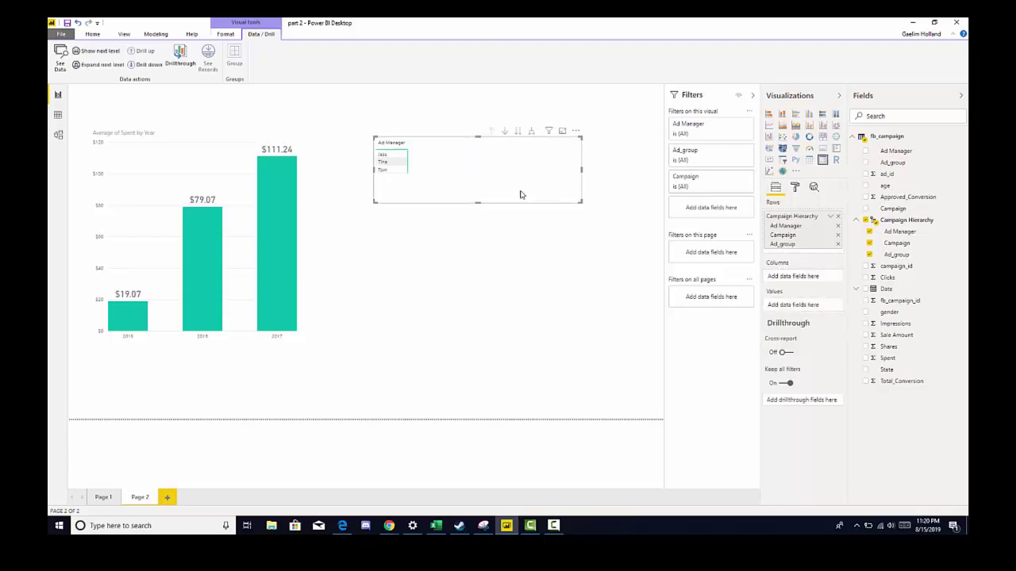
pyautogui.moveTo(578, 205); pyautogui.dragTo(577, 226)
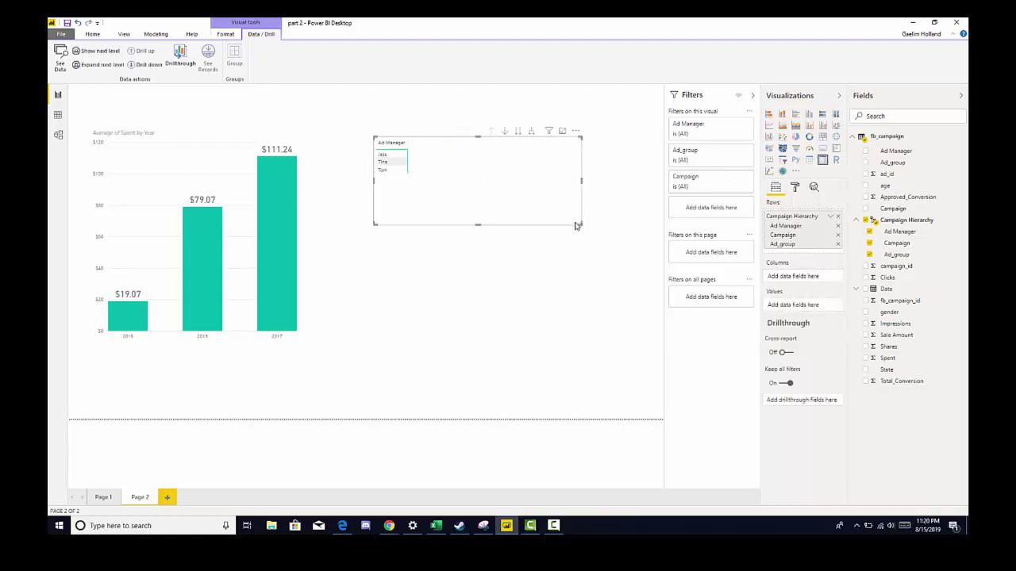
# Add Spent to the matrix values, showing a $58,705.23 total, and shrink the matrix to fit
pyautogui.click(866, 358)
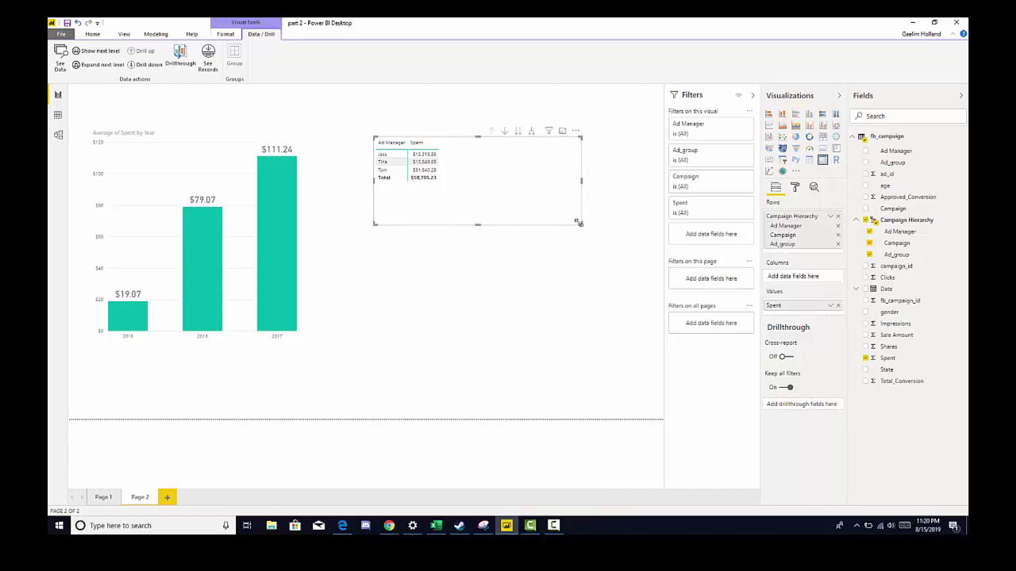
pyautogui.moveTo(579, 223); pyautogui.dragTo(575, 213)
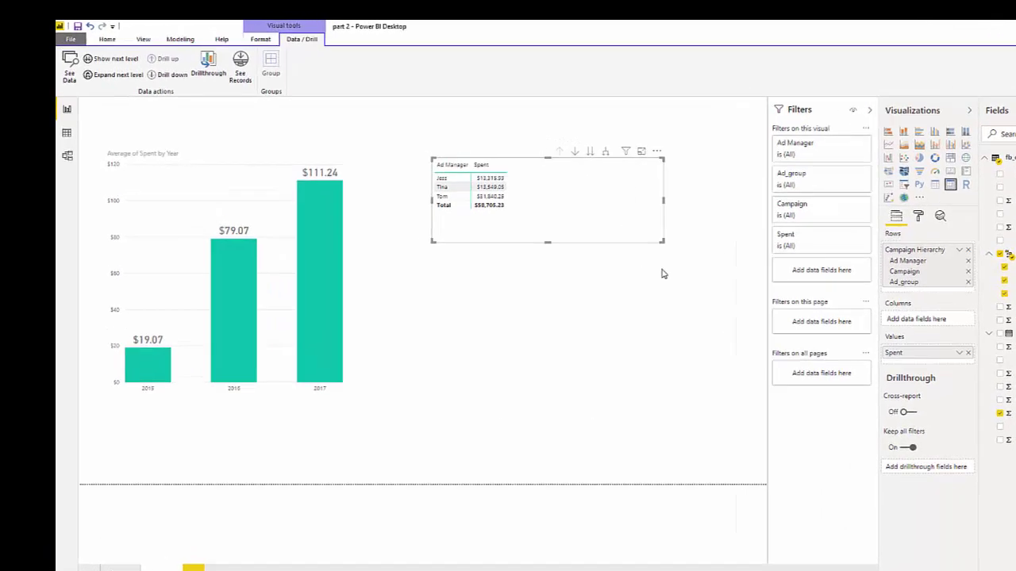